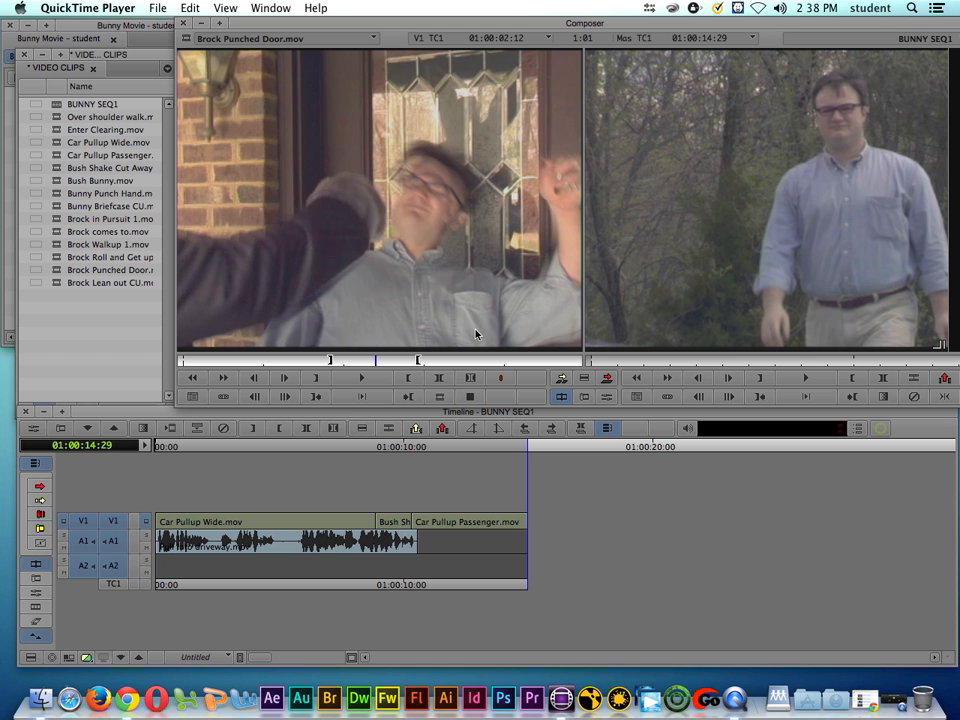
Step: Assign the Motion Effect Editor command from the Command Palette to the empty button slot below the source monitor, and close the palette
left_click_drag(389, 356, 360, 368)
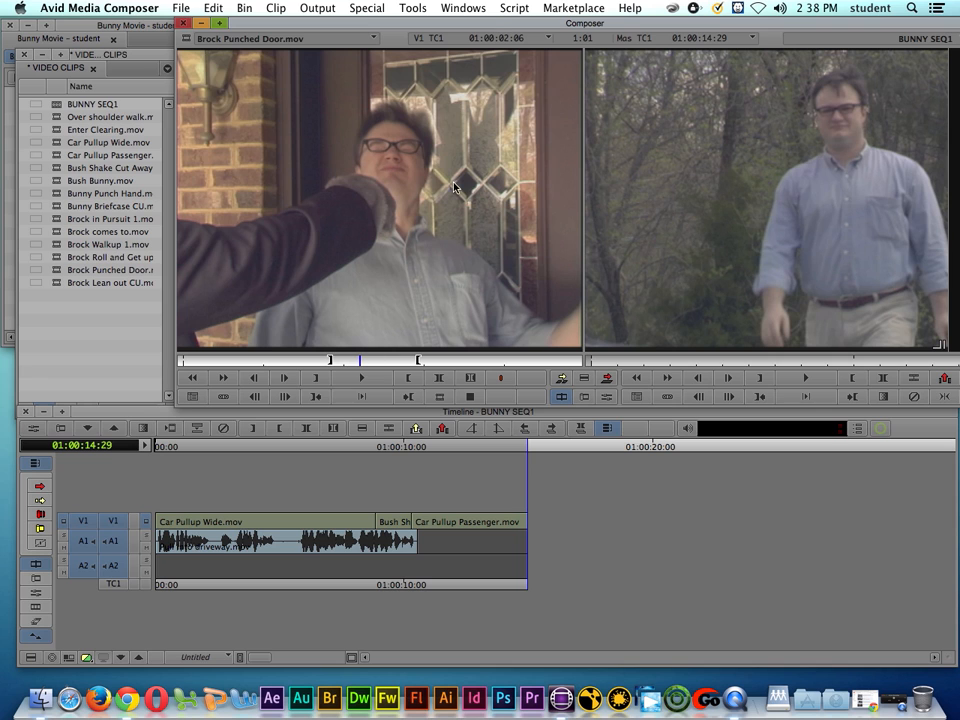
left_click(413, 8)
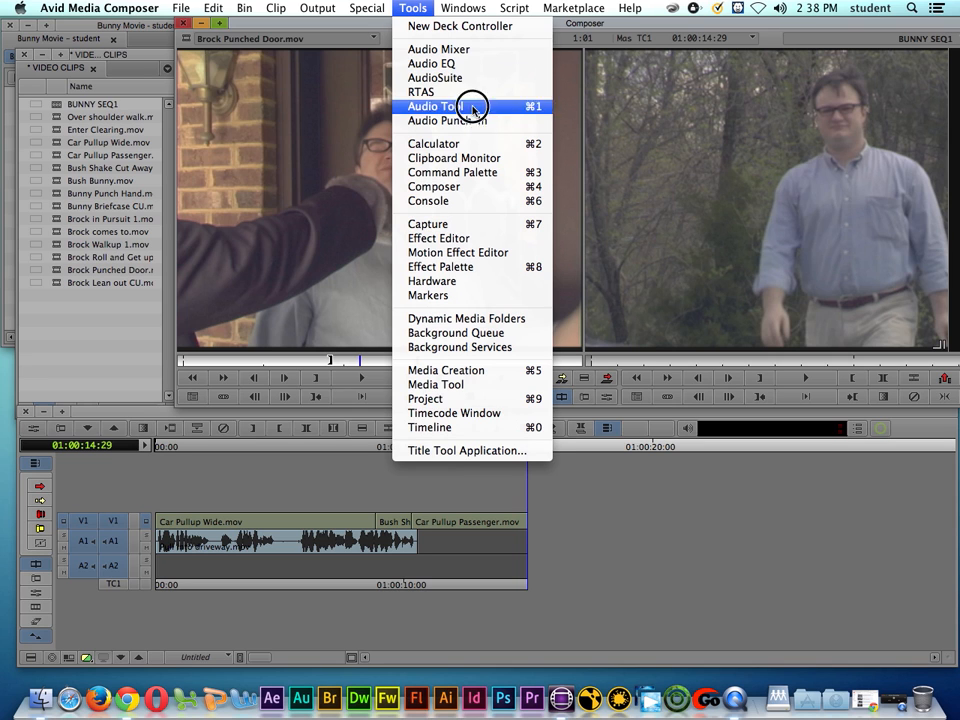
left_click(497, 175)
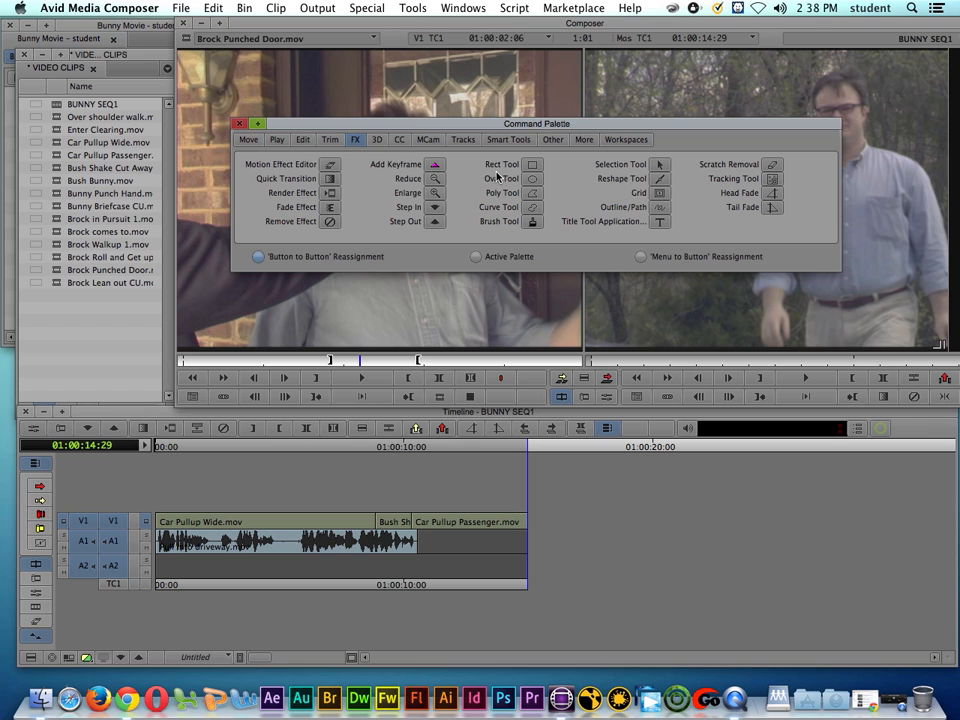
left_click_drag(371, 126, 546, 77)
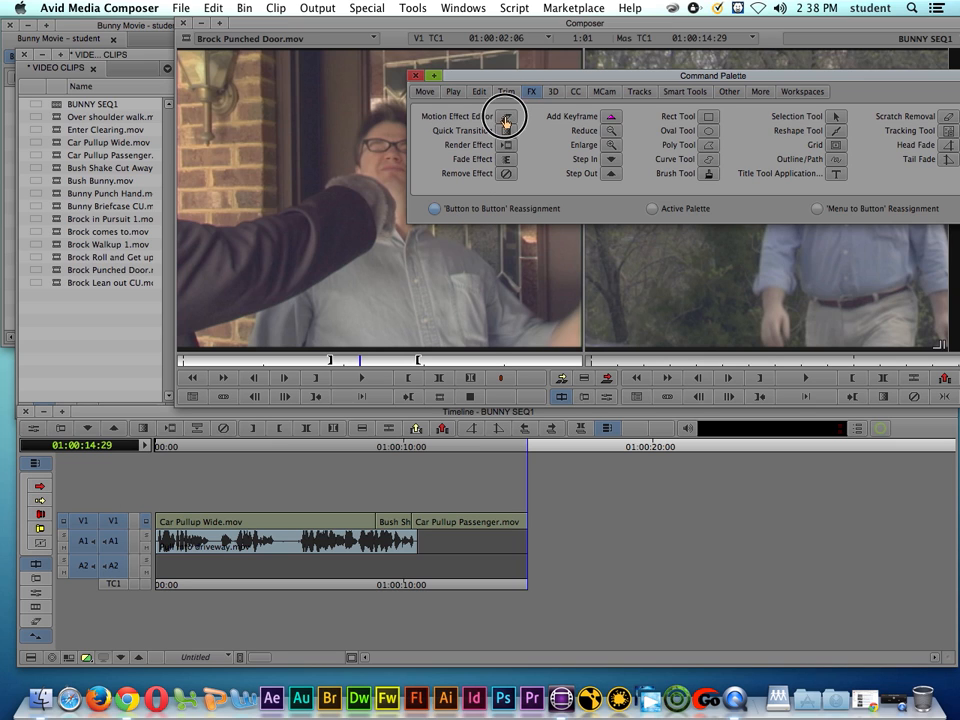
left_click_drag(506, 117, 472, 397)
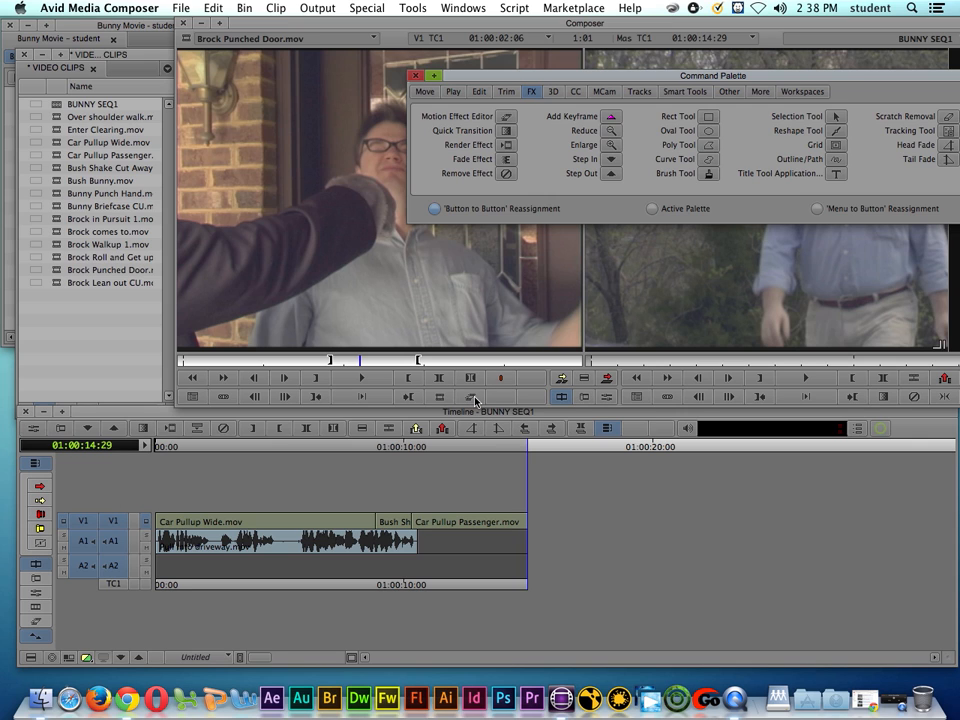
left_click(416, 76)
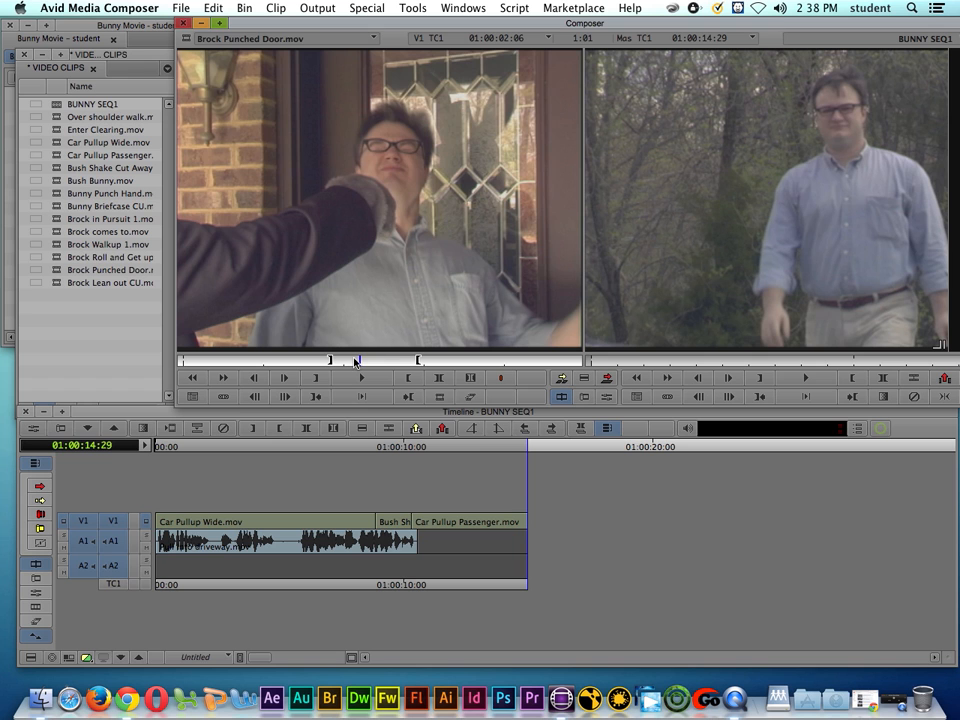
Step: Start a motion effect at 50% speed on the marked part of Brock Punched Door.mov, using the Interpolated Field render method
left_click_drag(336, 362, 404, 366)
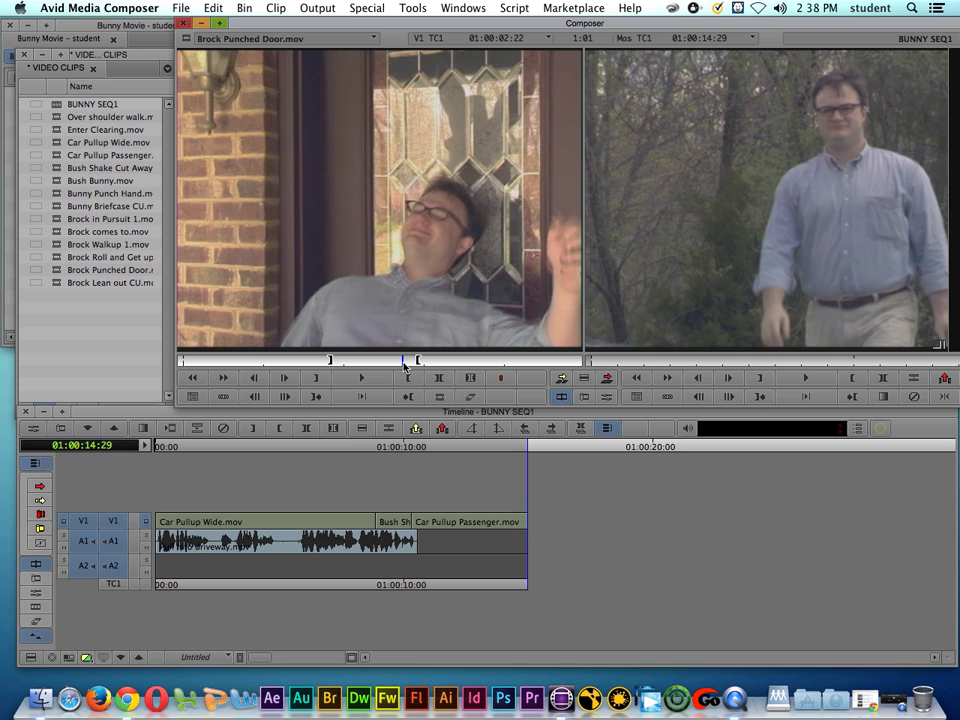
left_click(471, 401)
left_click_drag(530, 232, 509, 95)
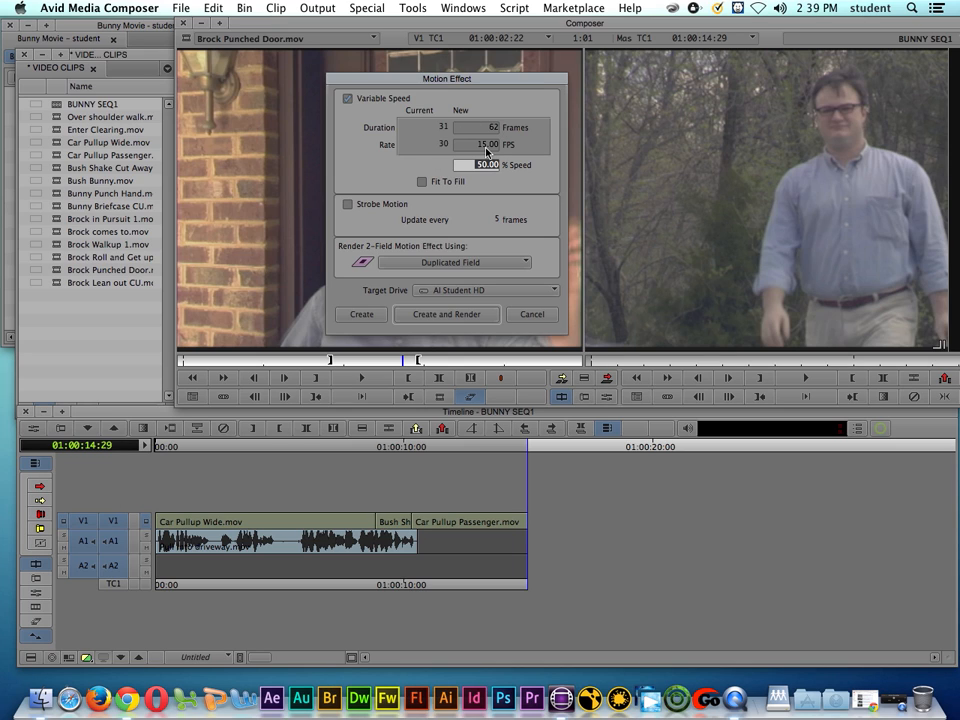
left_click(463, 263)
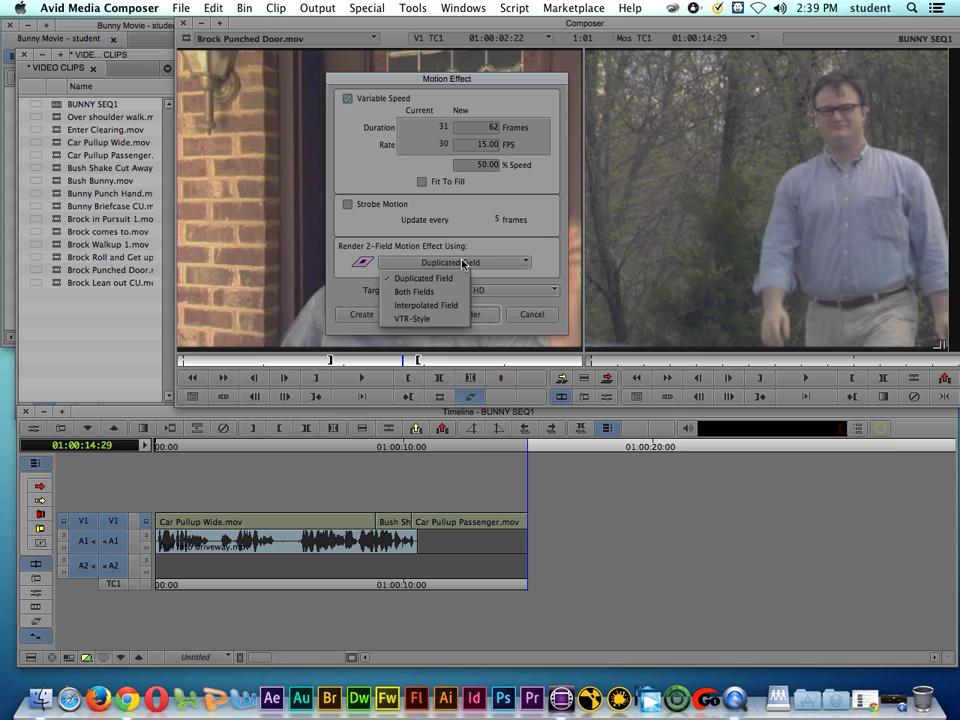
left_click(428, 305)
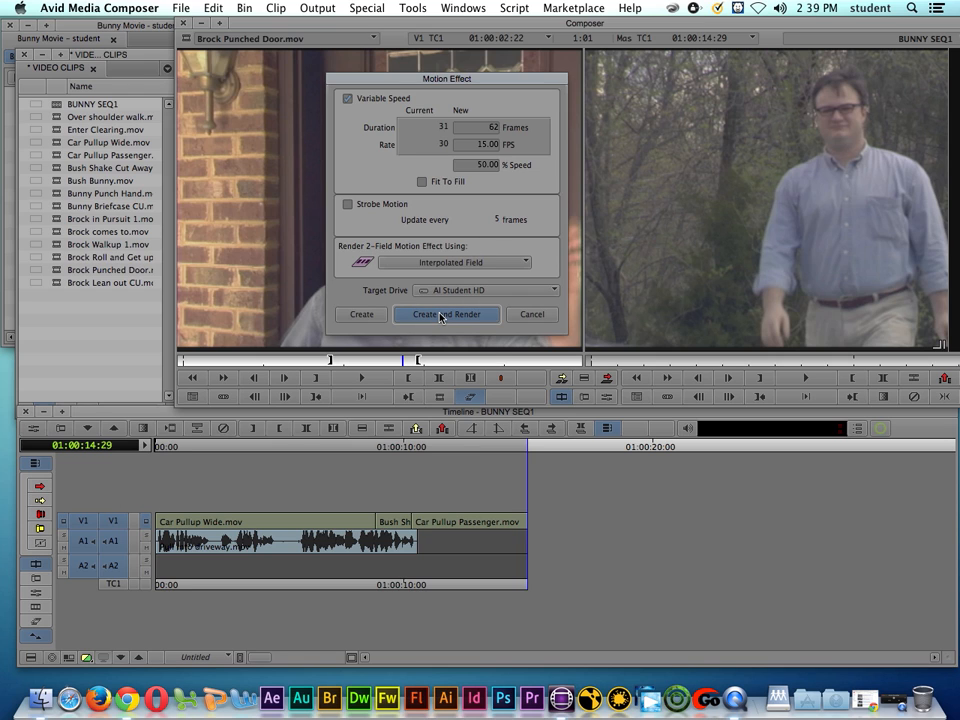
Step: Create and render the motion effect into a new bin, and move that bin's window down over the timeline
left_click(440, 316)
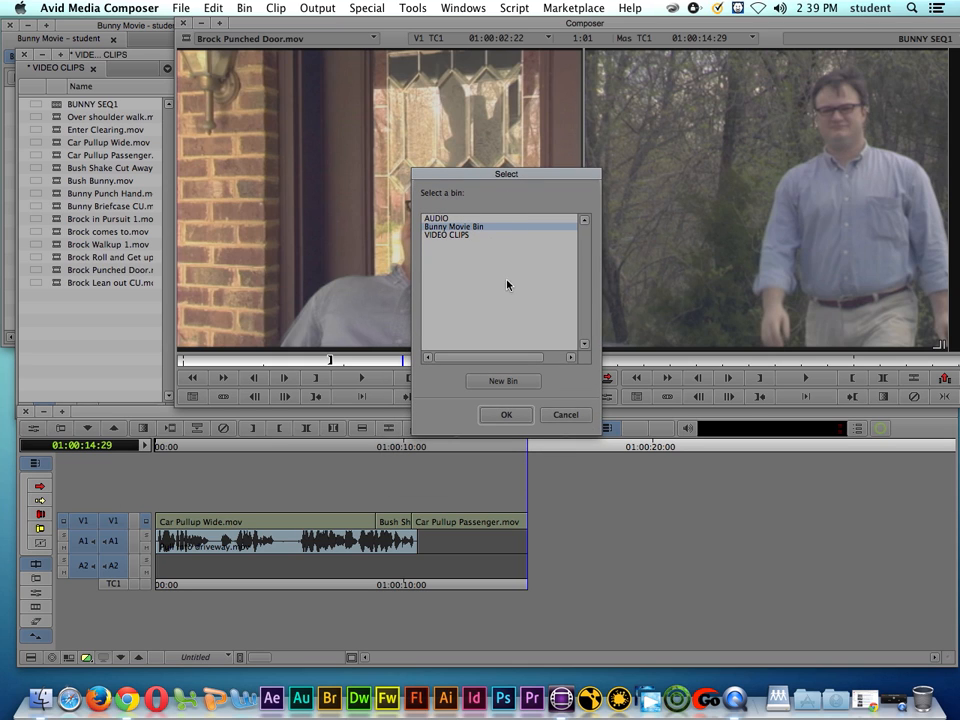
left_click(503, 381)
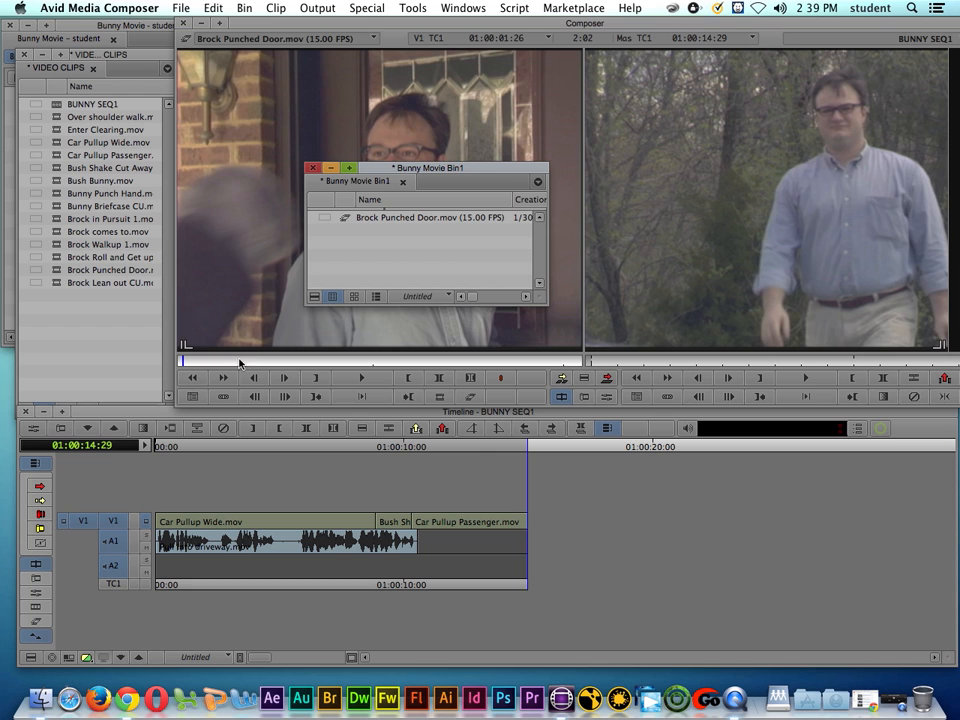
left_click_drag(432, 168, 621, 497)
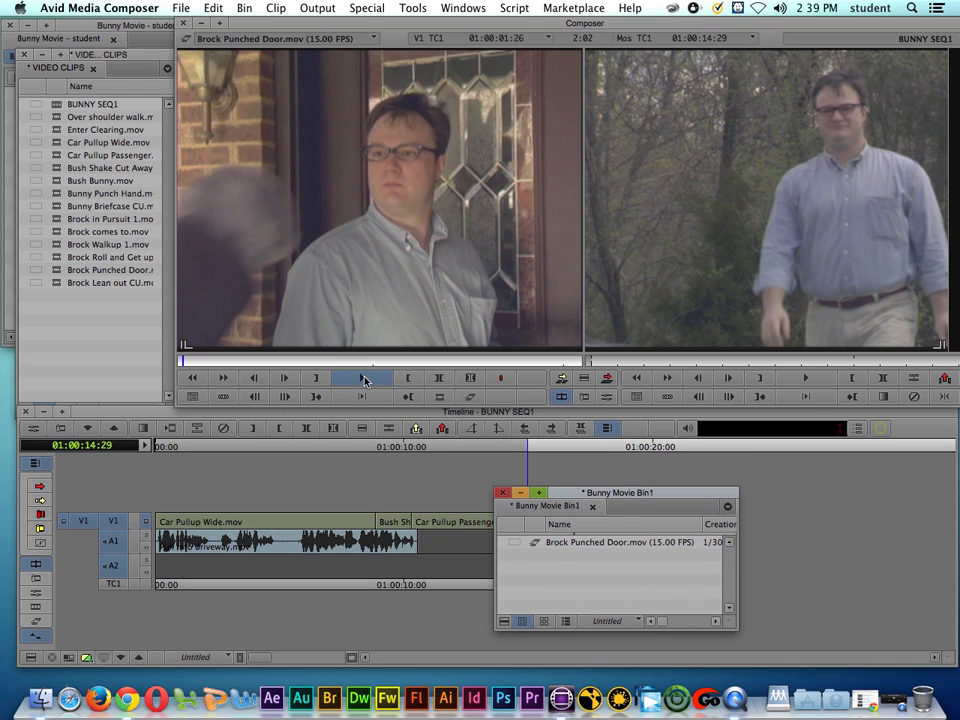
Step: Play the rendered 15 FPS clip in the source monitor and return to its start
left_click(362, 381)
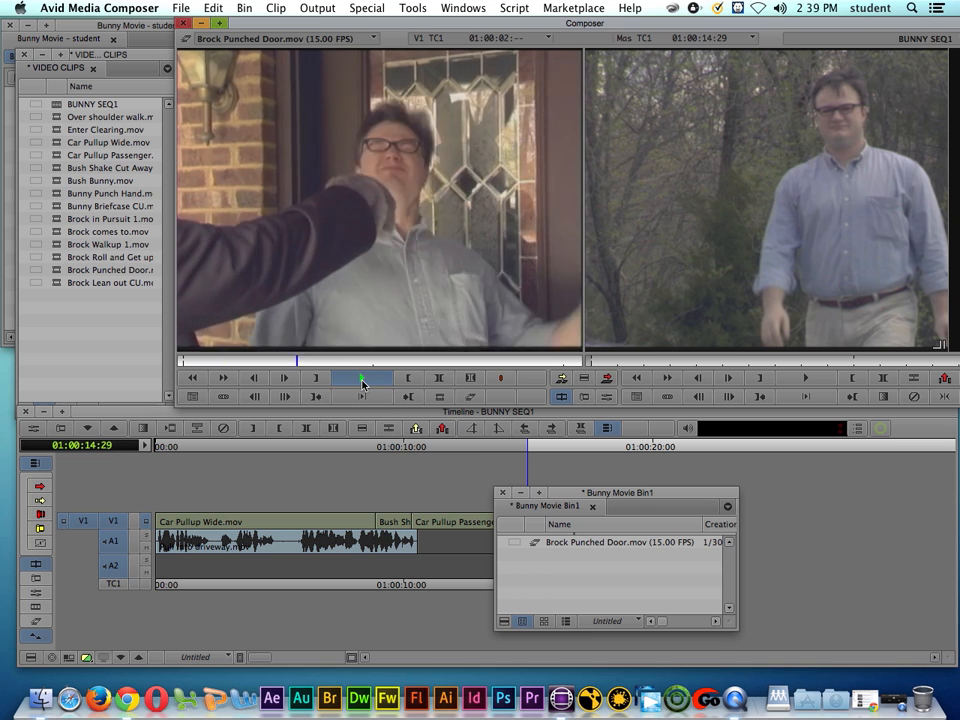
left_click(362, 381)
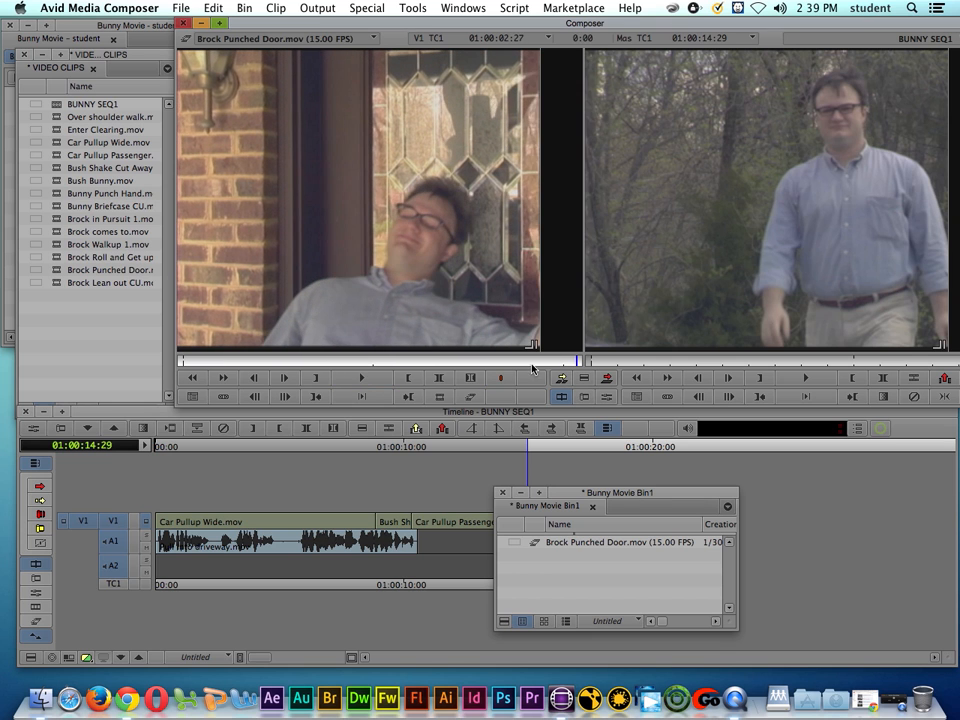
left_click_drag(456, 361, 173, 360)
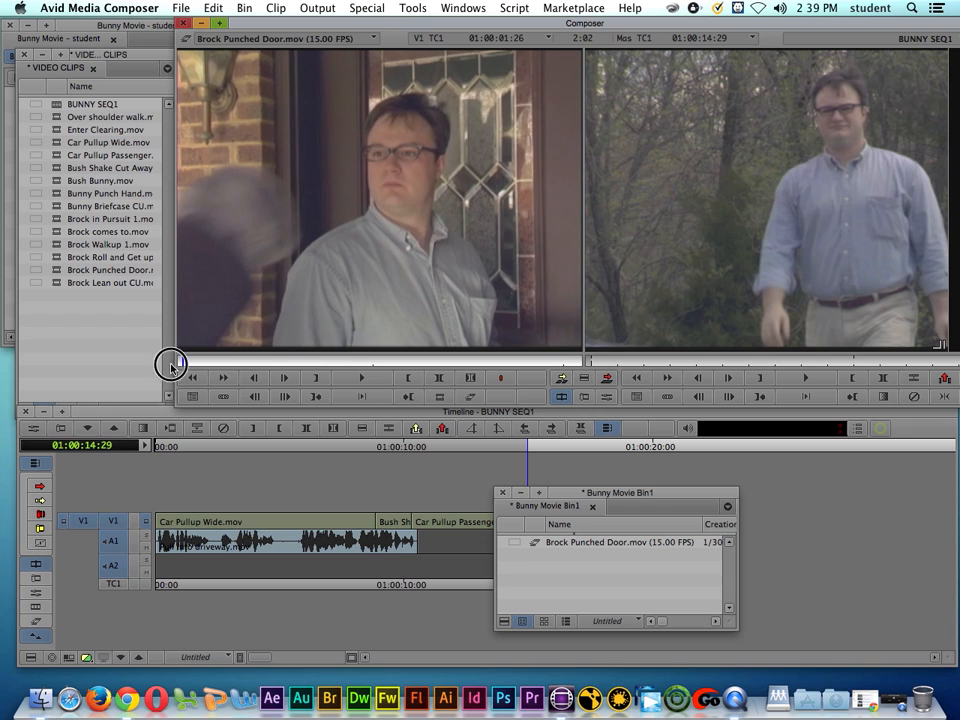
Step: Reload the original Brock Punched Door.mov and mark a new range from 01:00:00:19 to 01:00:02:04
left_click(371, 40)
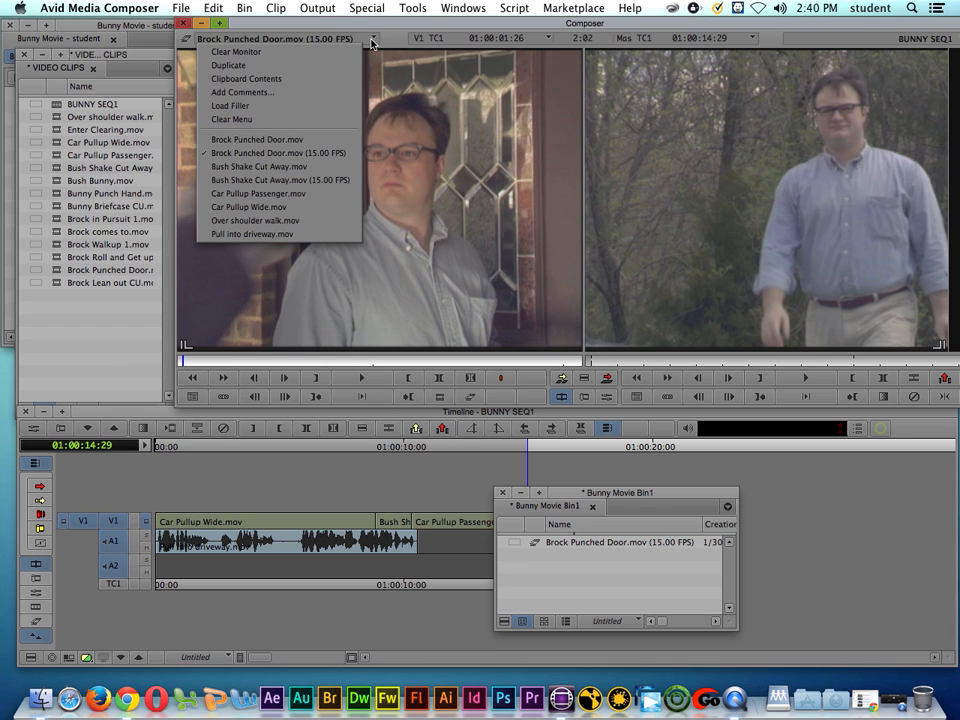
left_click(311, 142)
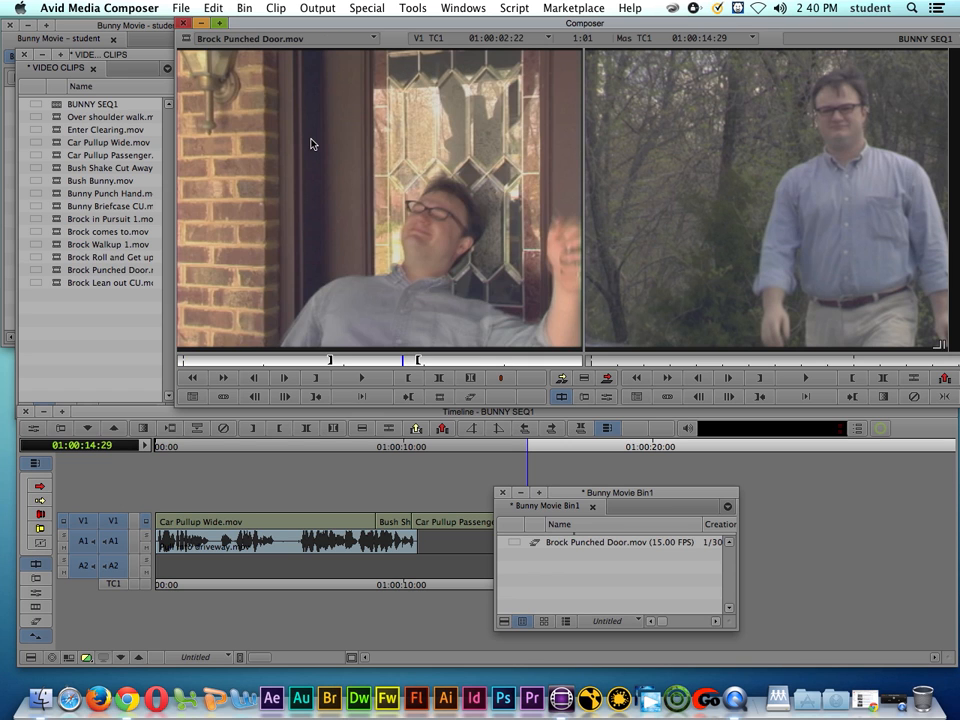
left_click_drag(281, 361, 354, 361)
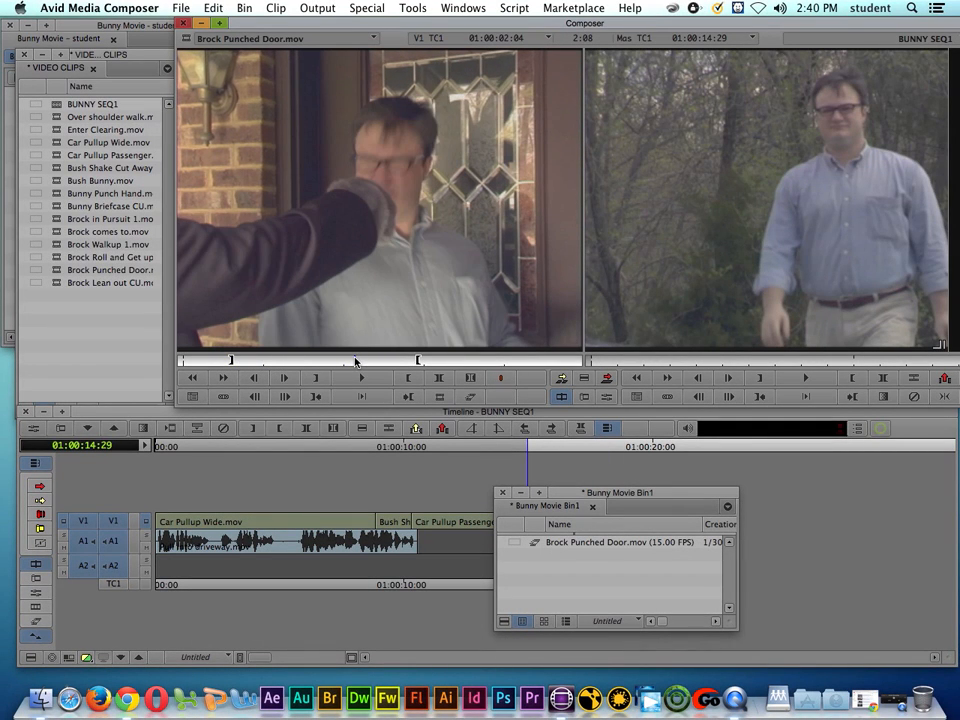
key("o")
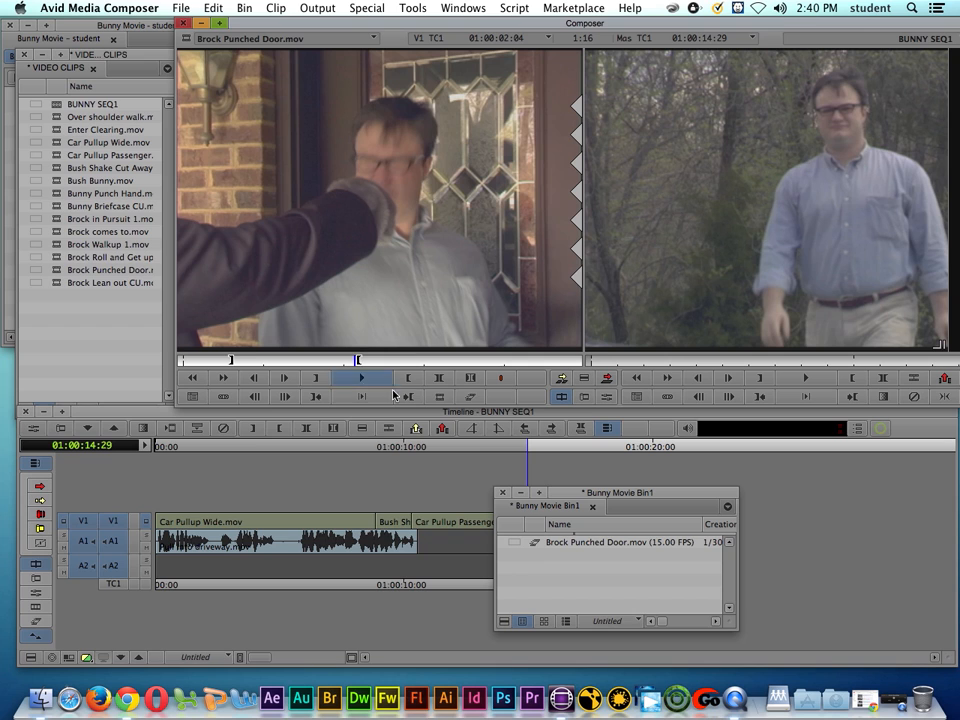
Step: Set up a motion effect for the marked range at 30% speed with the VTR-Style render method
left_click(467, 402)
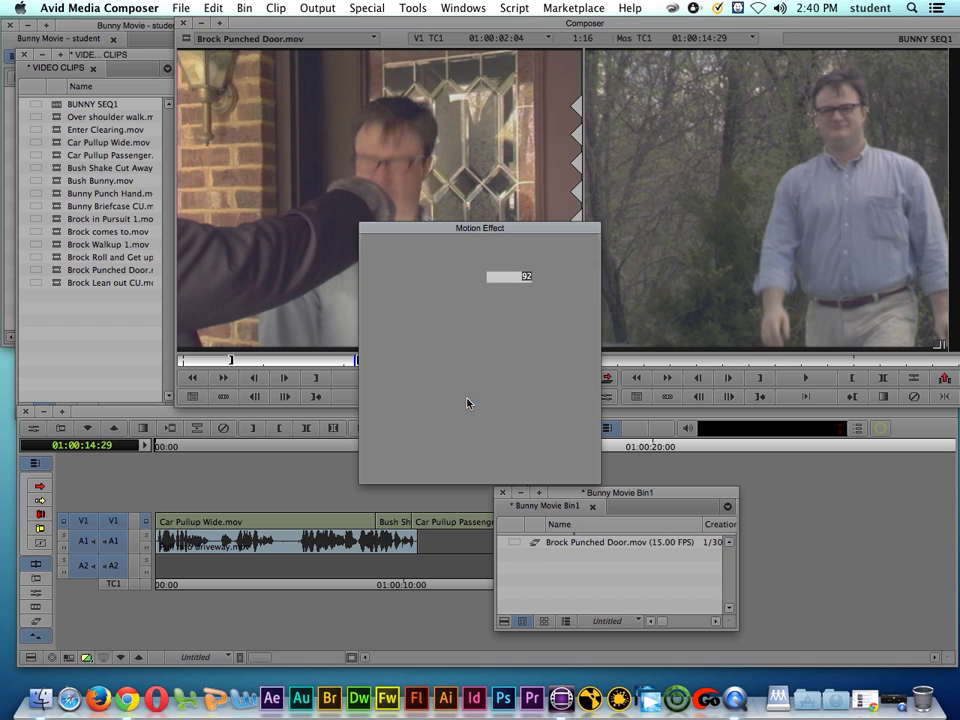
left_click_drag(518, 224, 545, 118)
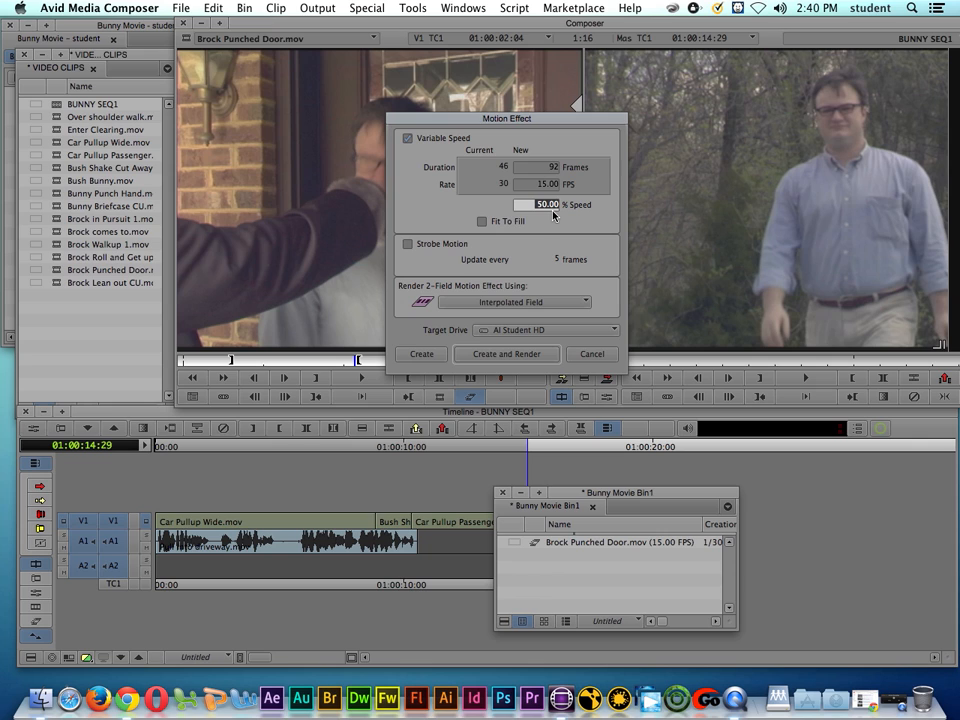
type("30")
left_click(486, 303)
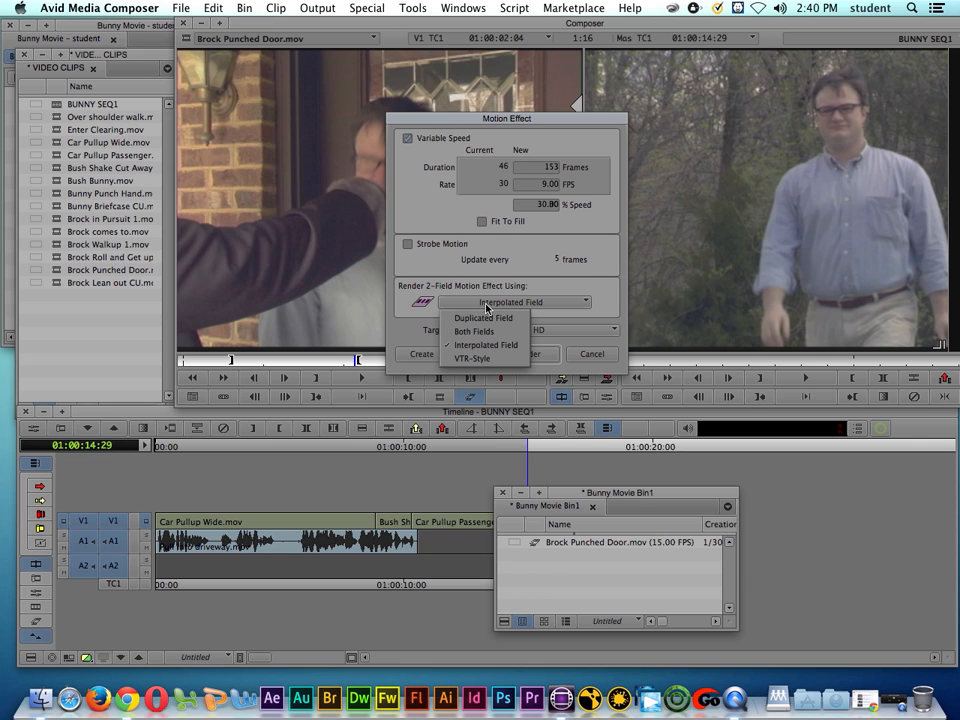
left_click(493, 359)
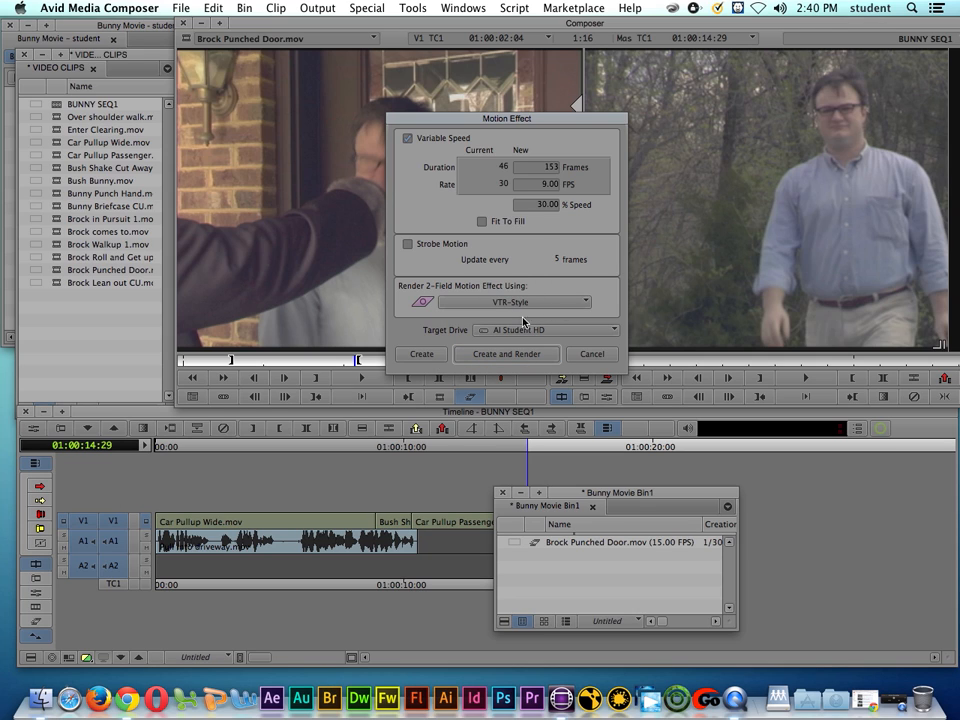
Step: Create and render the motion effect into Bunny Movie Bin1, and play back the resulting slow-motion clip
left_click(507, 356)
left_click(505, 355)
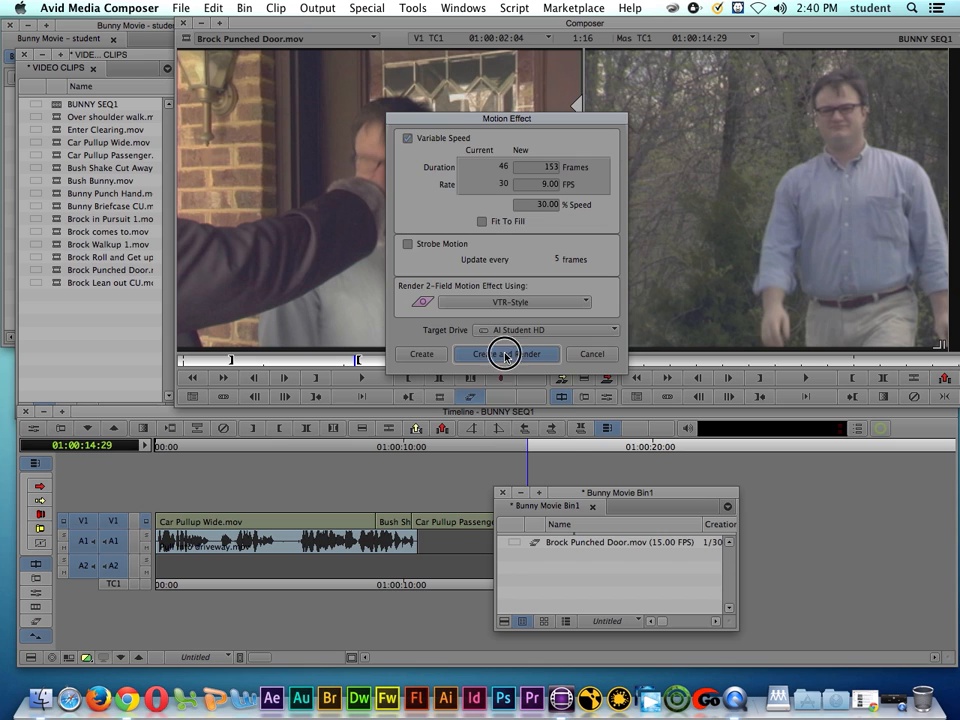
left_click(447, 288)
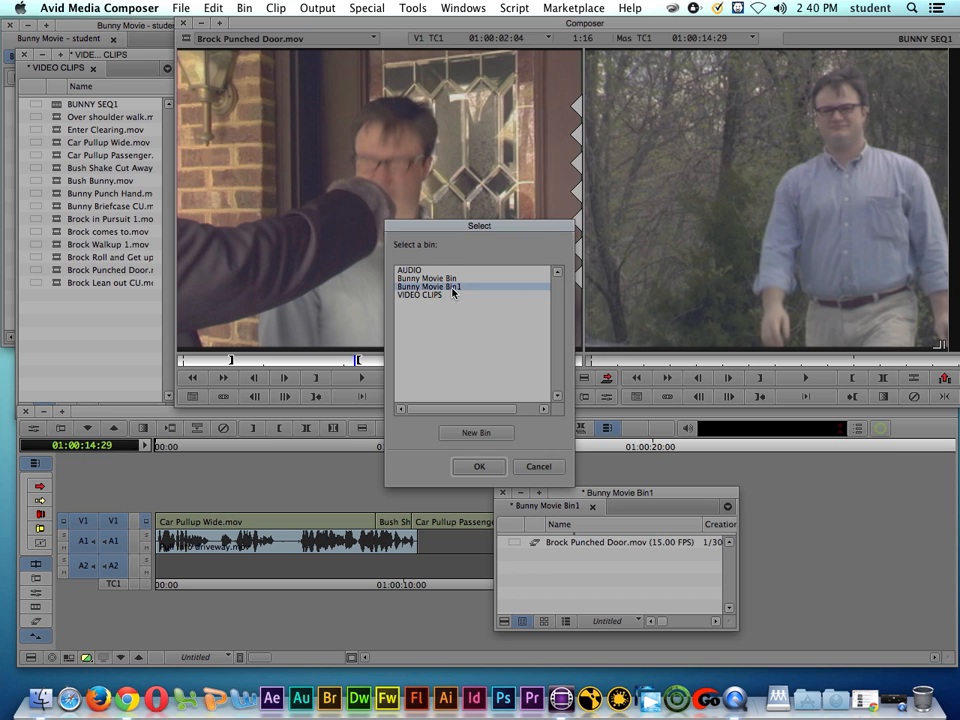
left_click(479, 466)
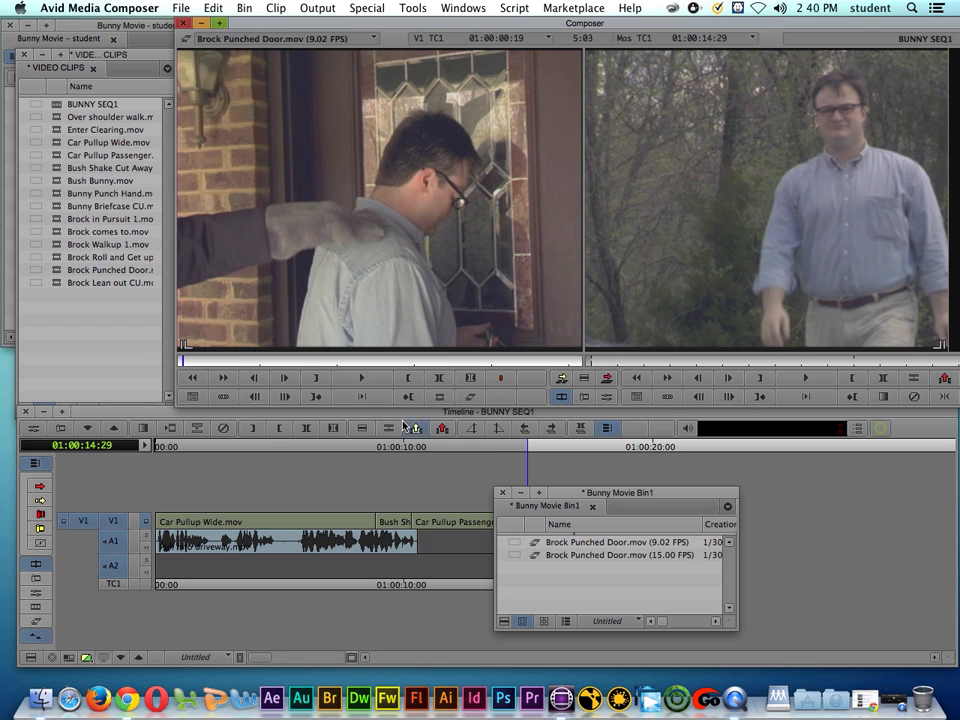
left_click(368, 384)
left_click(366, 386)
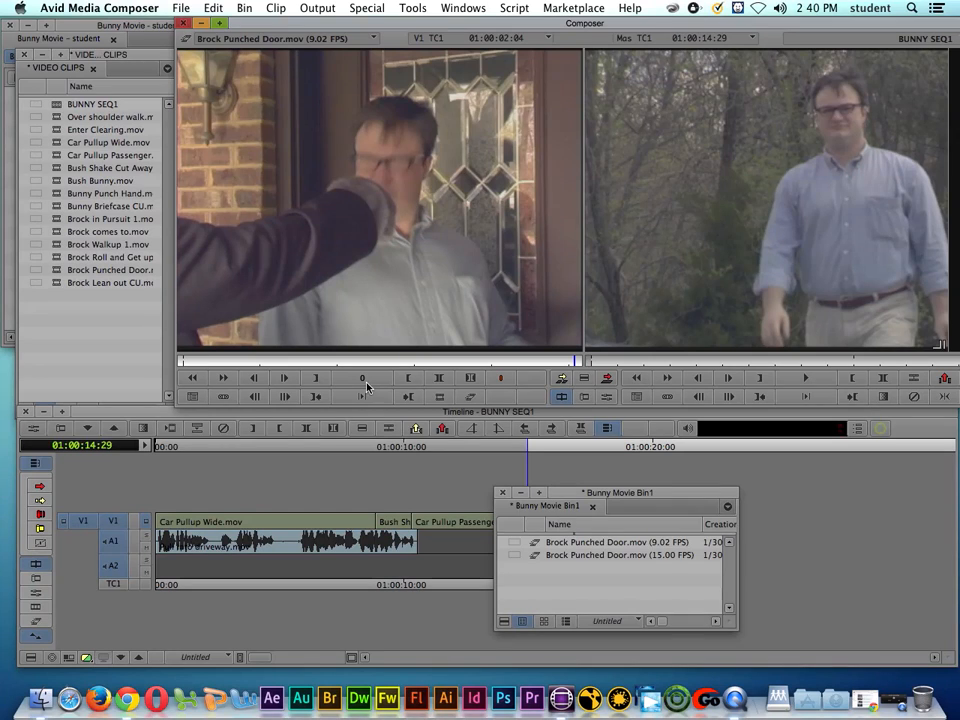
Step: Reload the original Brock Punched Door.mov and set up its 30% speed motion effect with the Duplicated Field render method
left_click(358, 39)
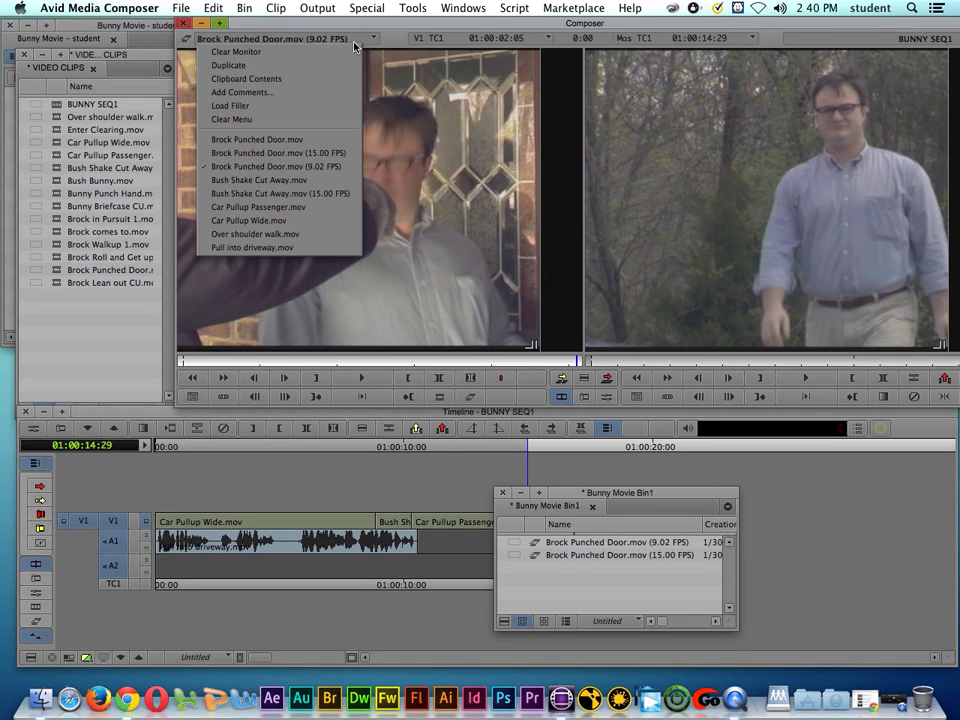
left_click(300, 138)
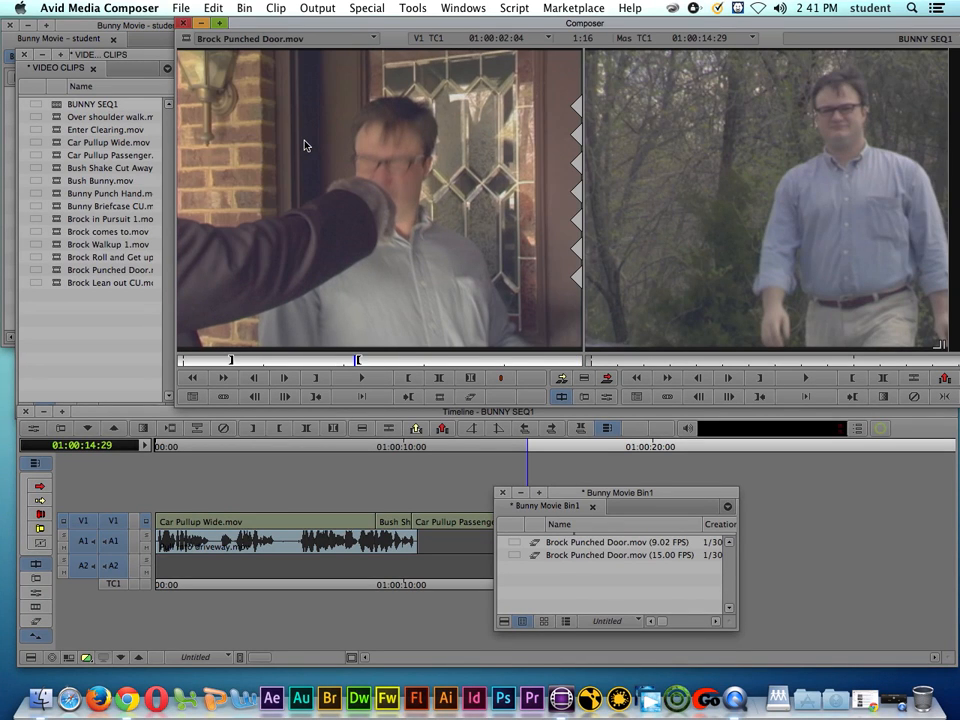
left_click(266, 361)
mouse_move(266, 364)
left_mouse_down()
mouse_move(291, 365)
mouse_move(280, 364)
left_mouse_up()
left_click(476, 398)
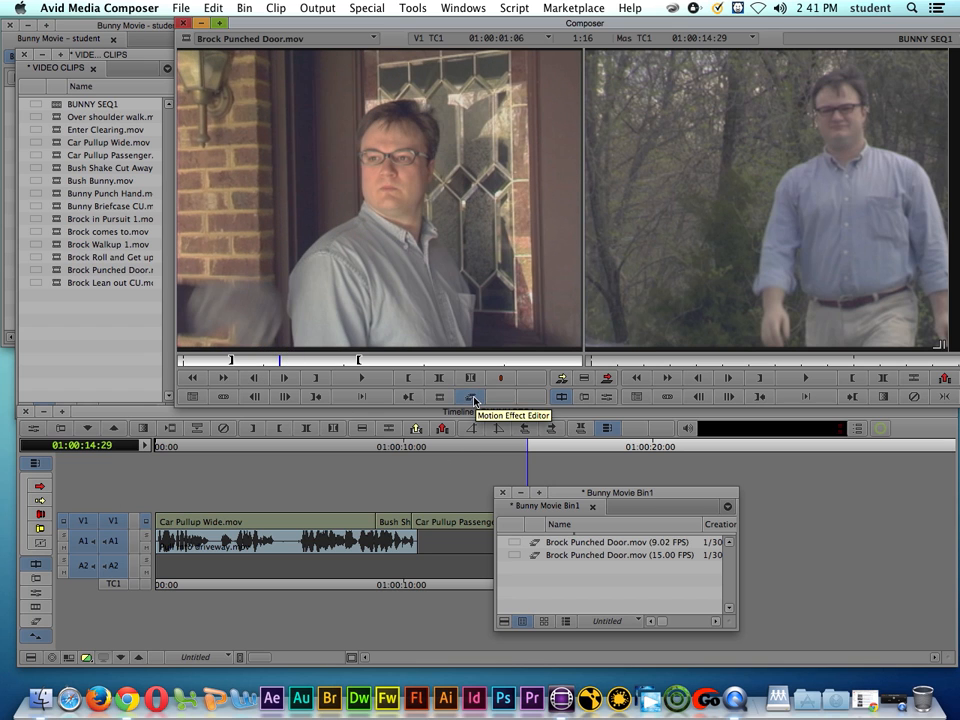
left_click(476, 398)
left_click(497, 410)
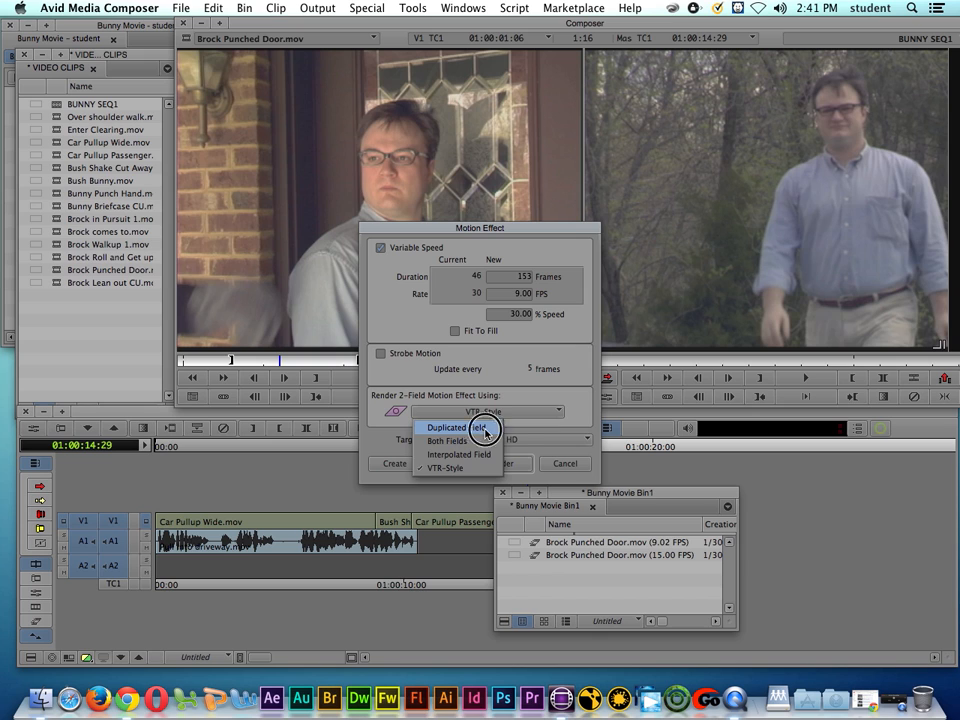
left_click(484, 433)
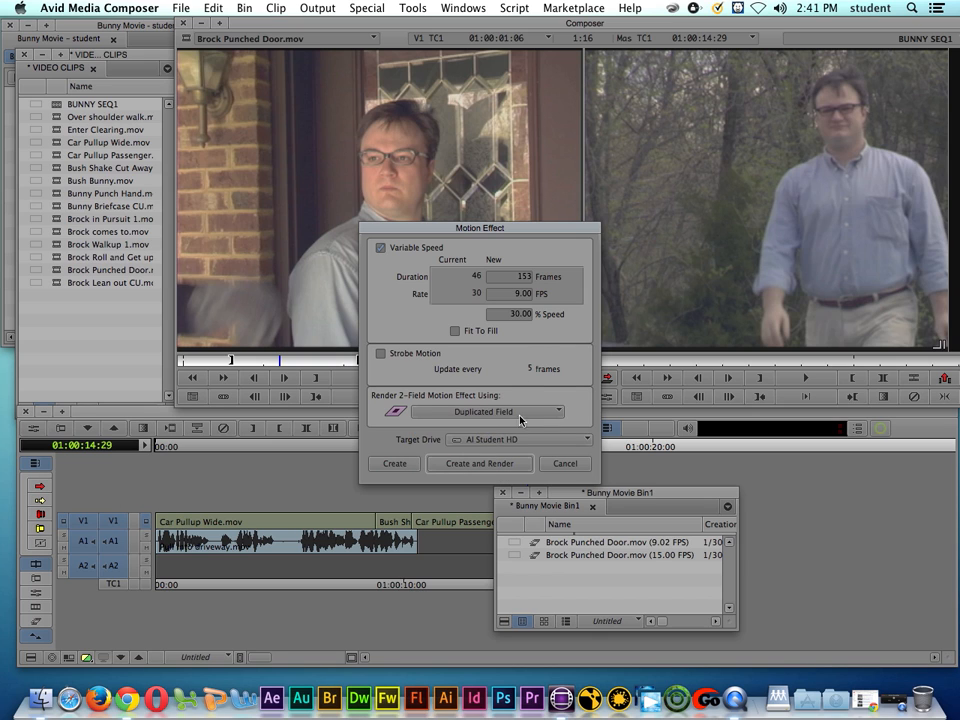
Step: Create and render the Duplicated Field version into Bunny Movie Bin1, and play the resulting clip
left_click(489, 466)
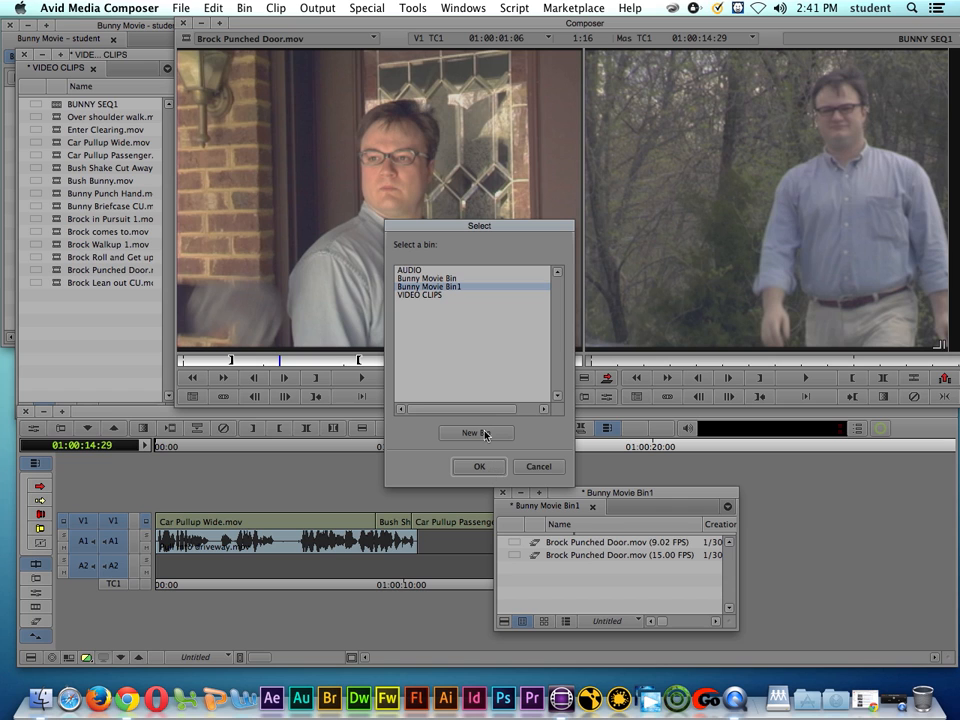
left_click(482, 469)
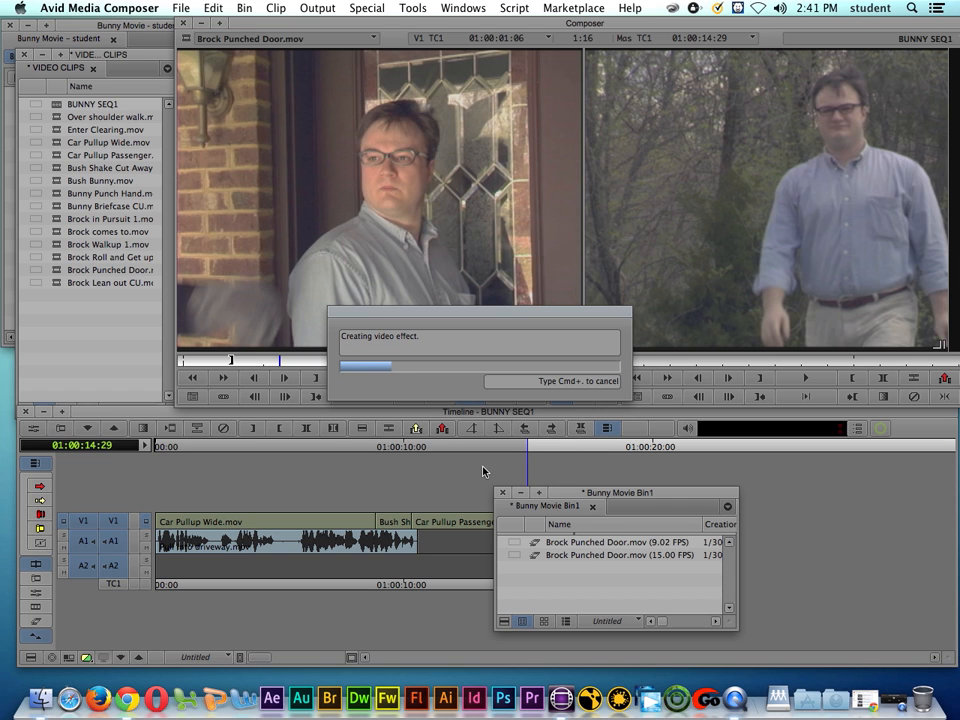
left_click(360, 378)
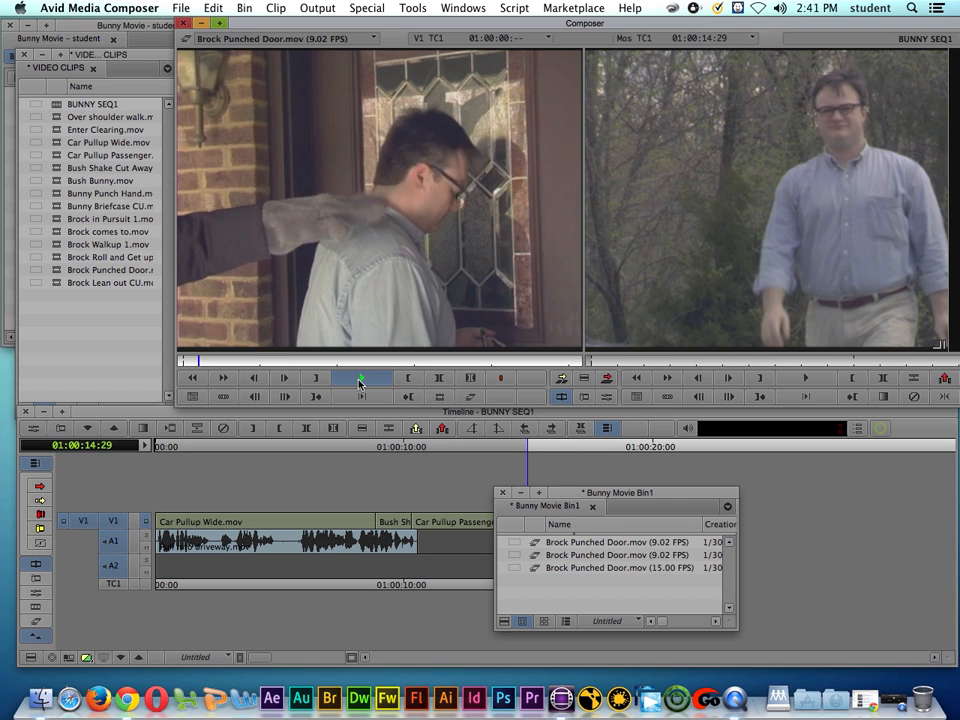